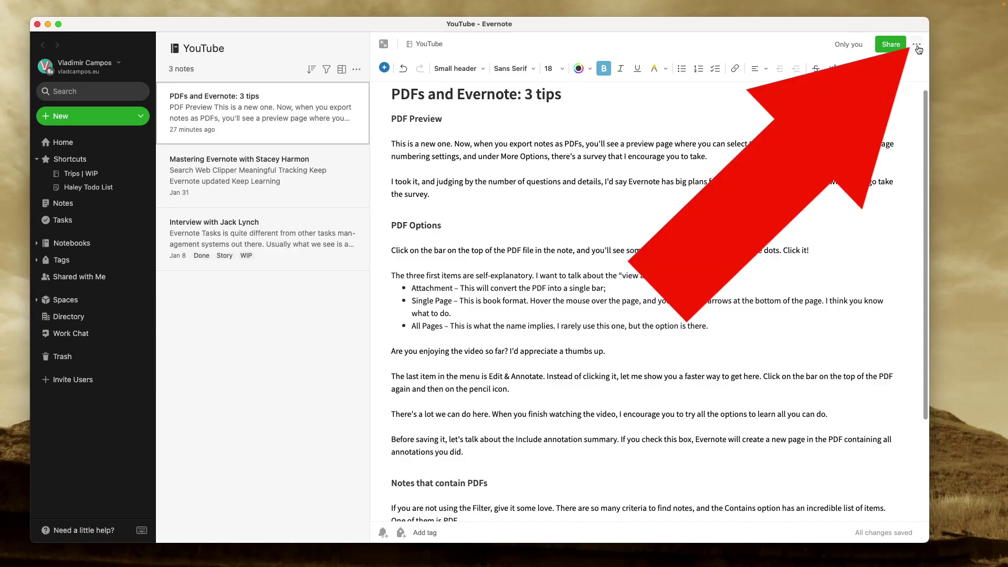
- Export the note as a PDF with A4 paper size and page numbers turned on
left_click(918, 45)
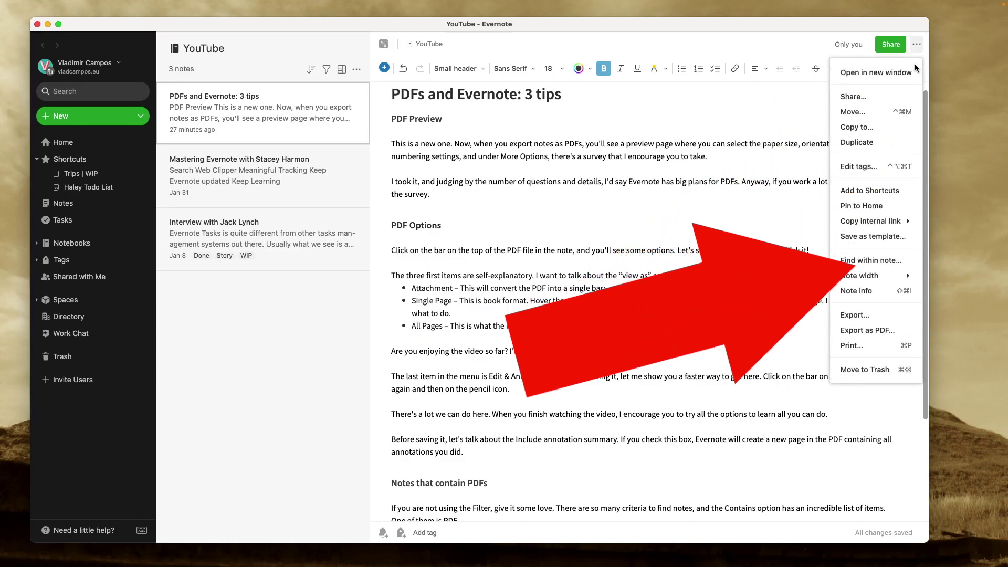
left_click(892, 328)
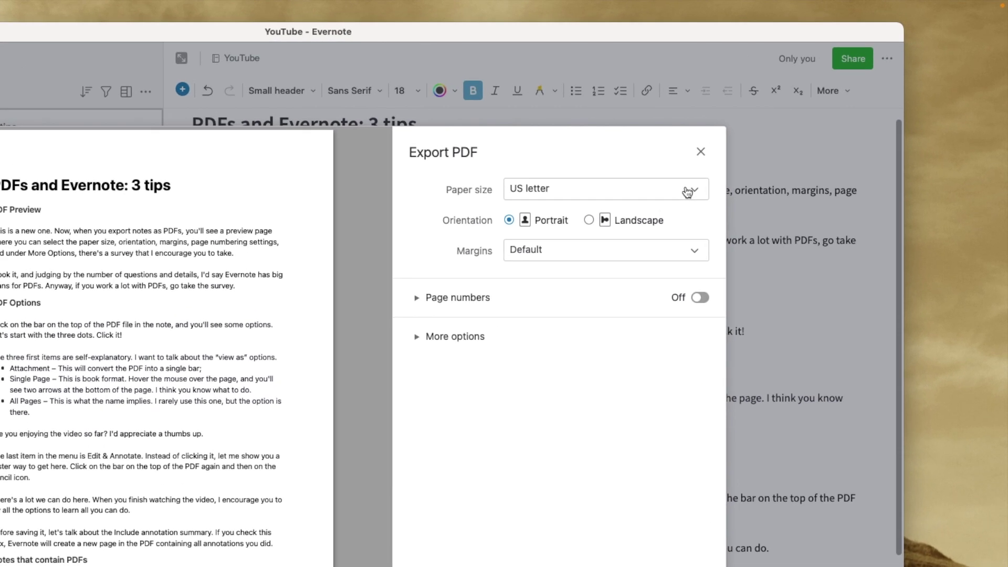
left_click(687, 192)
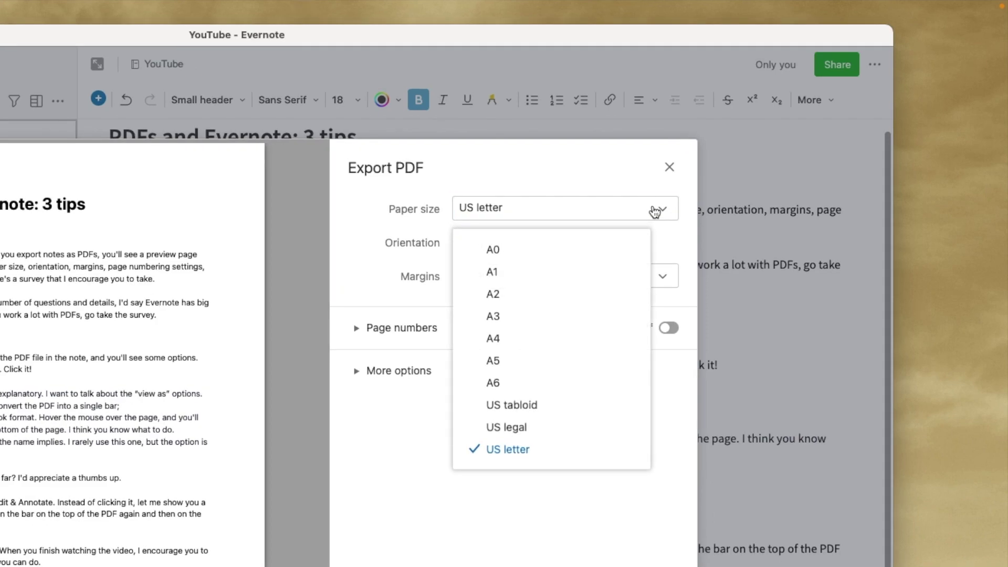
left_click(523, 346)
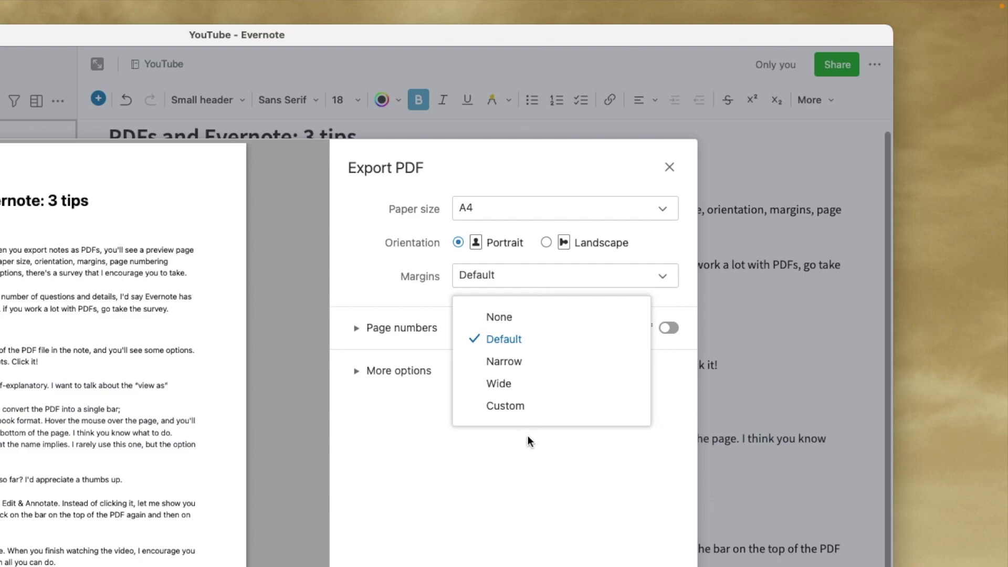
left_click(372, 287)
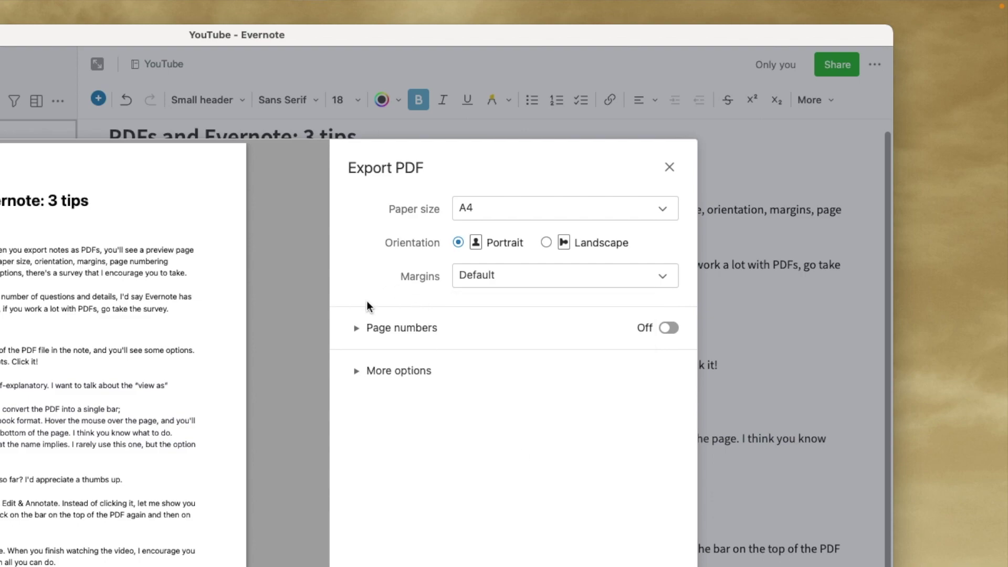
left_click(357, 328)
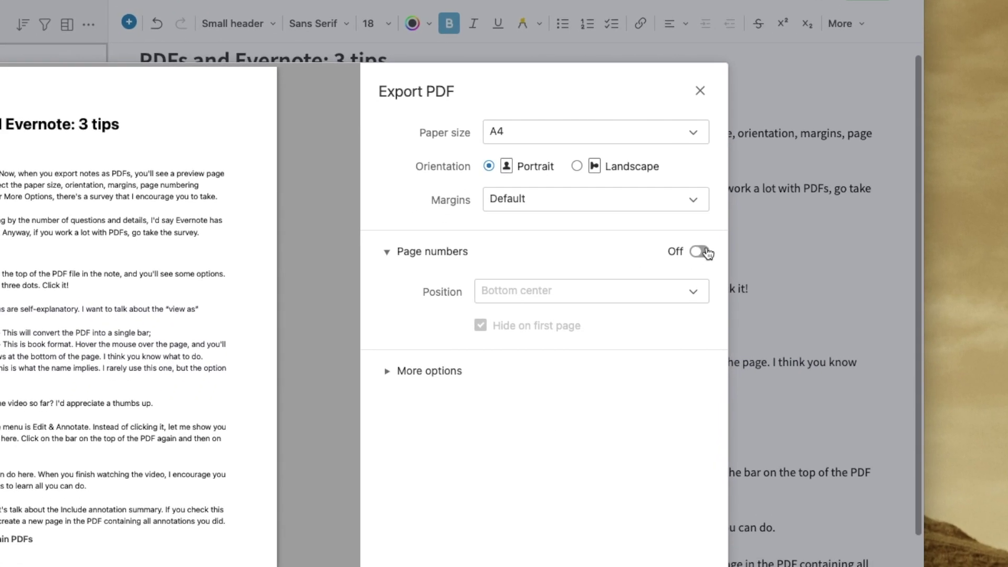
left_click(689, 292)
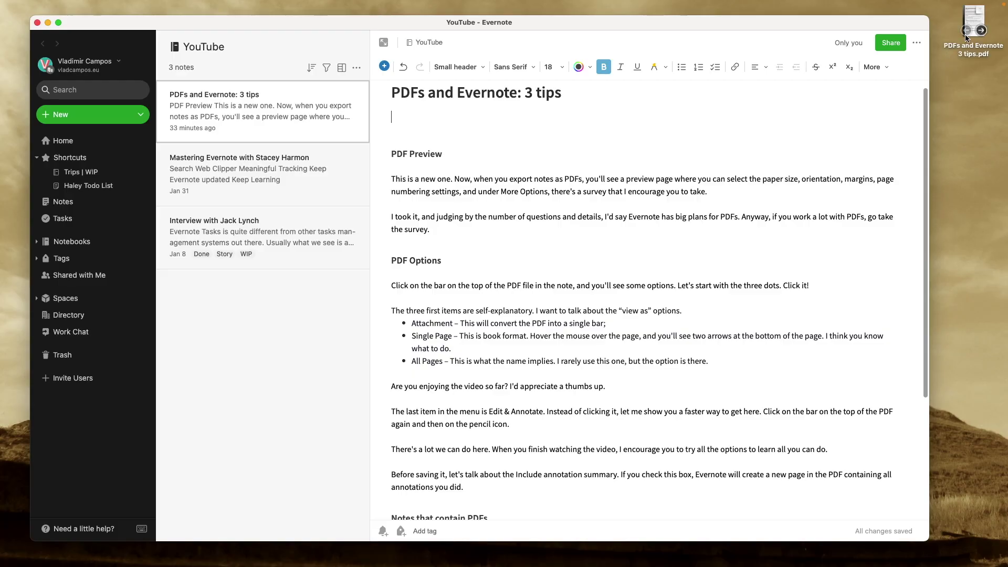
- Drag the exported PDF under the note title and display it as a compact attachment
left_click_drag(681, 98, 477, 130)
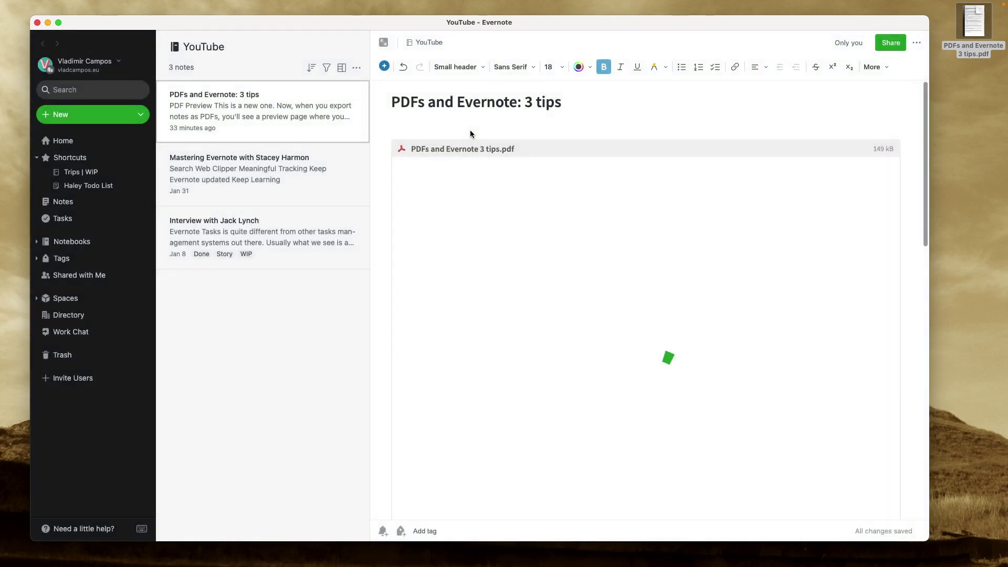
scroll(470, 134, "down", 10)
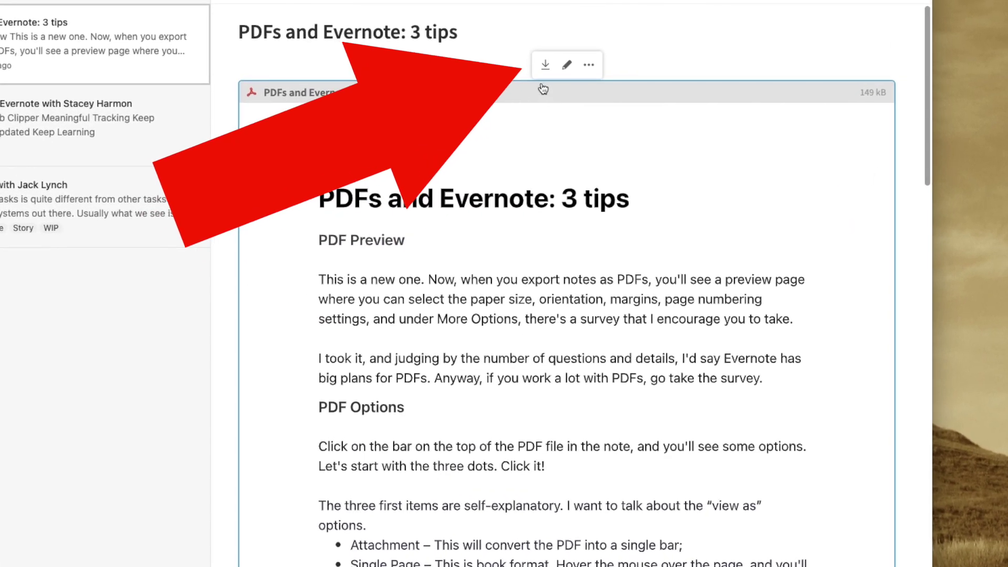
left_click(589, 66)
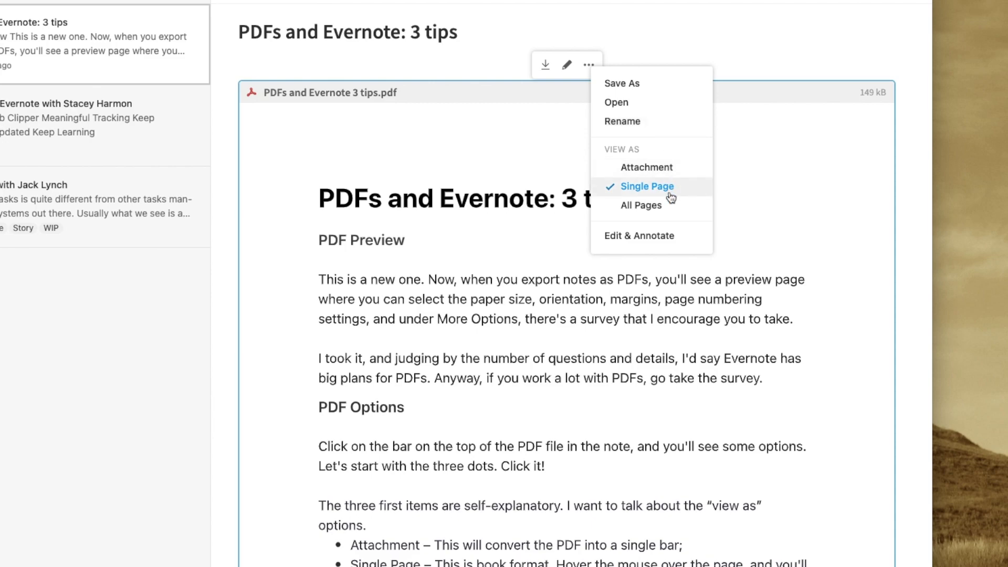
left_click(683, 169)
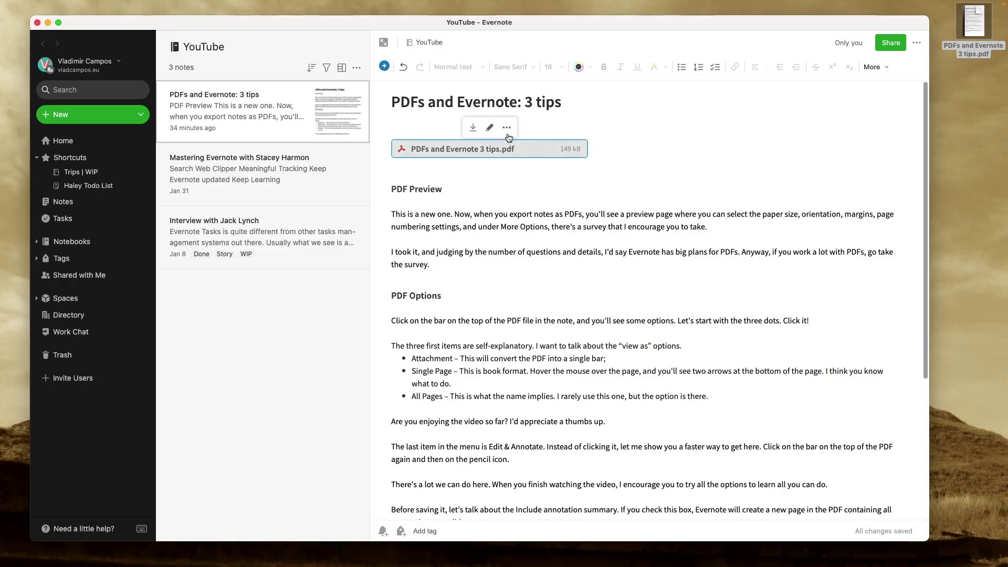
- Switch the PDF to single-page view, go to page two, then show all pages
left_click(507, 130)
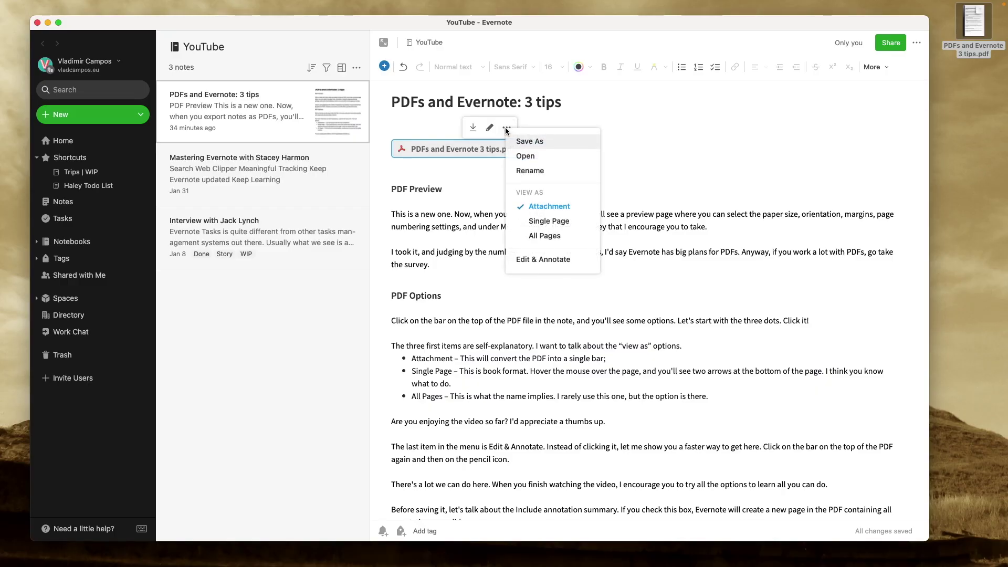
left_click(581, 224)
scroll(587, 341, "down", 5)
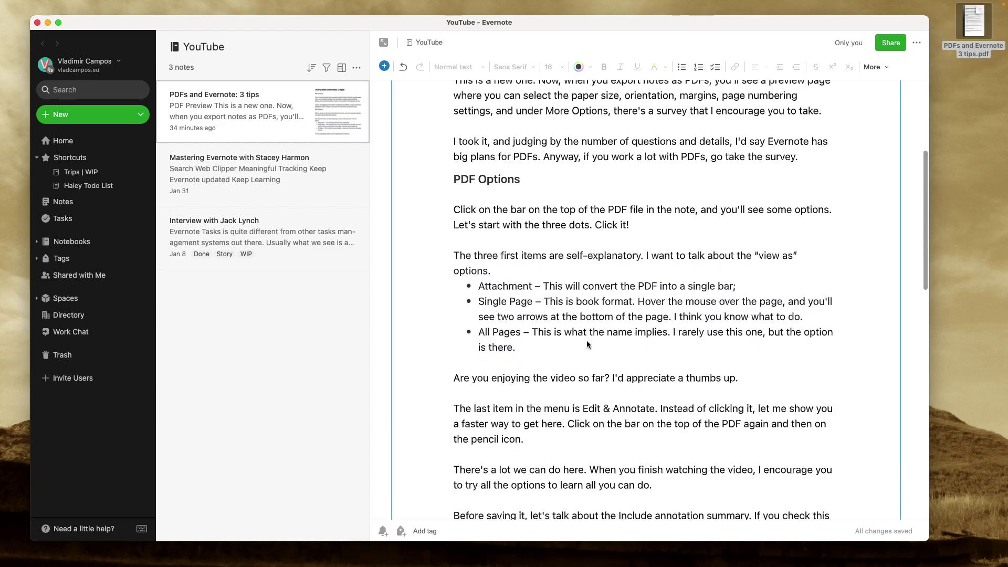
scroll(587, 340, "down", 5)
left_click(666, 369)
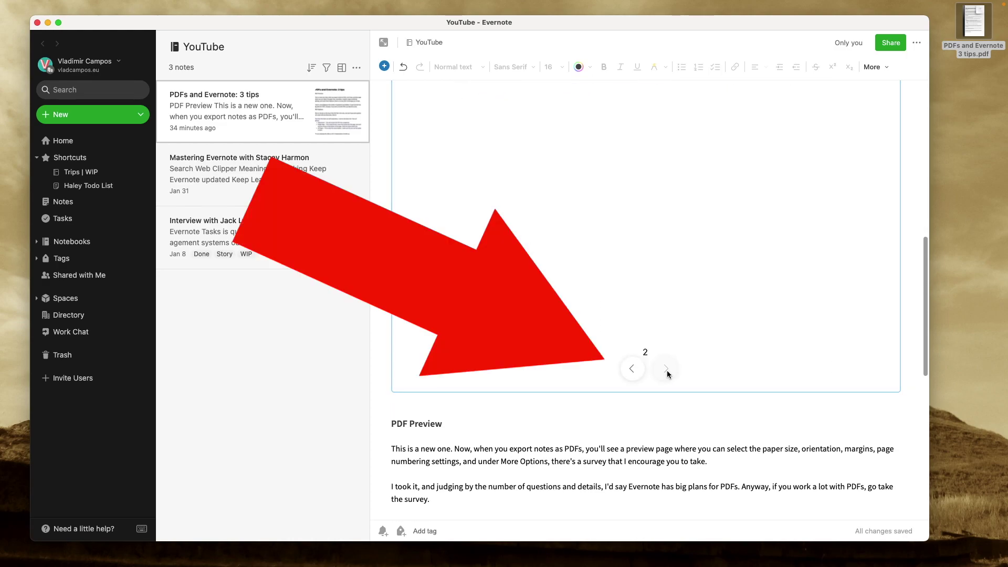
scroll(730, 304, "up", 15)
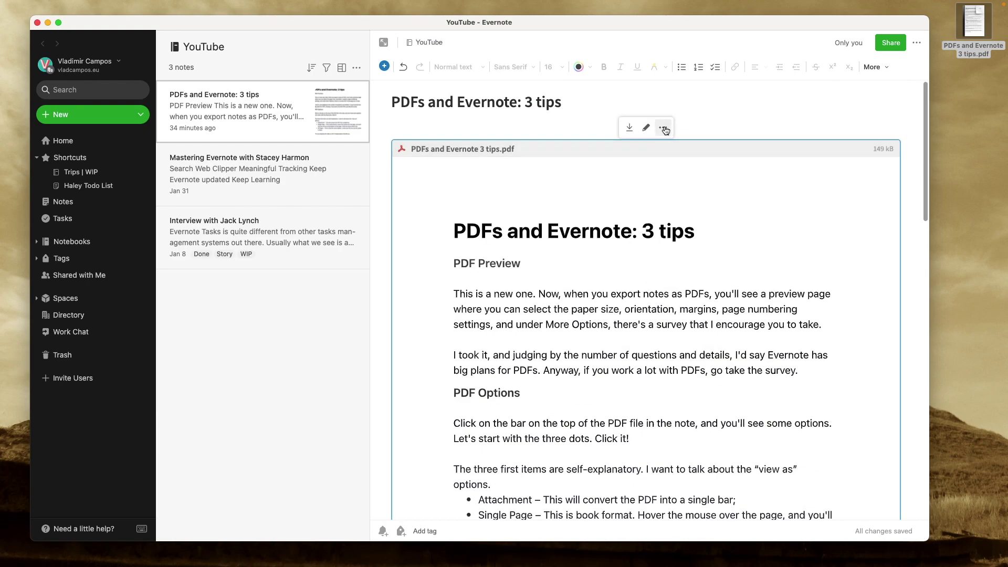
left_click(703, 236)
- Draw red rectangles around the All Pages bullet and the 'Are you enjoying the video so far?' line
left_click(646, 126)
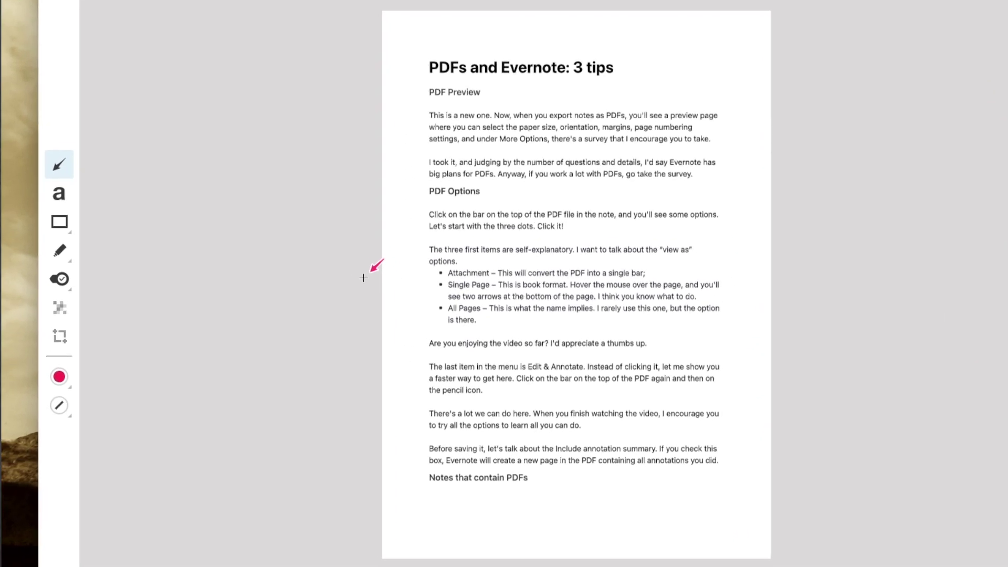
left_click(59, 205)
left_click_drag(486, 298, 503, 311)
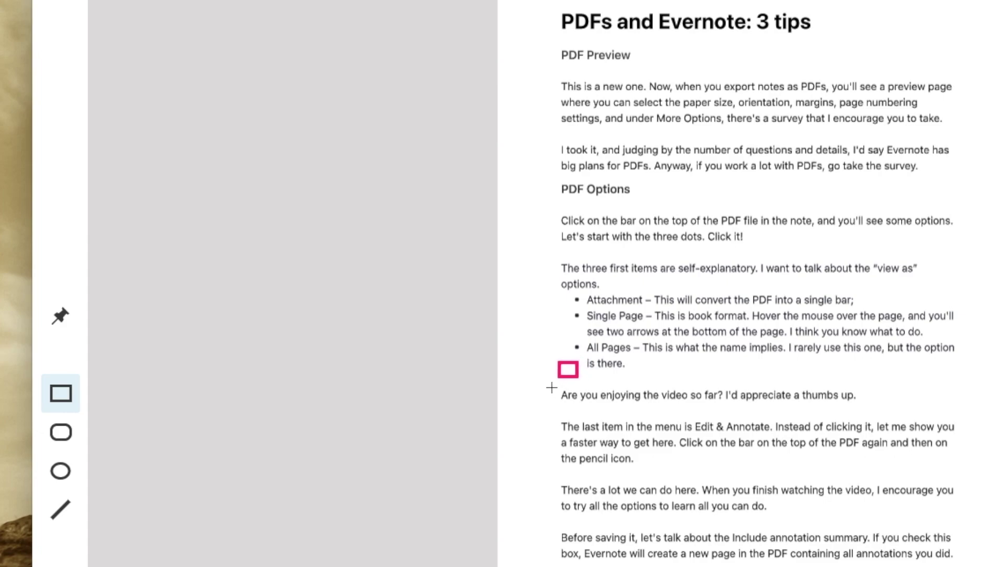
left_click_drag(545, 376, 874, 412)
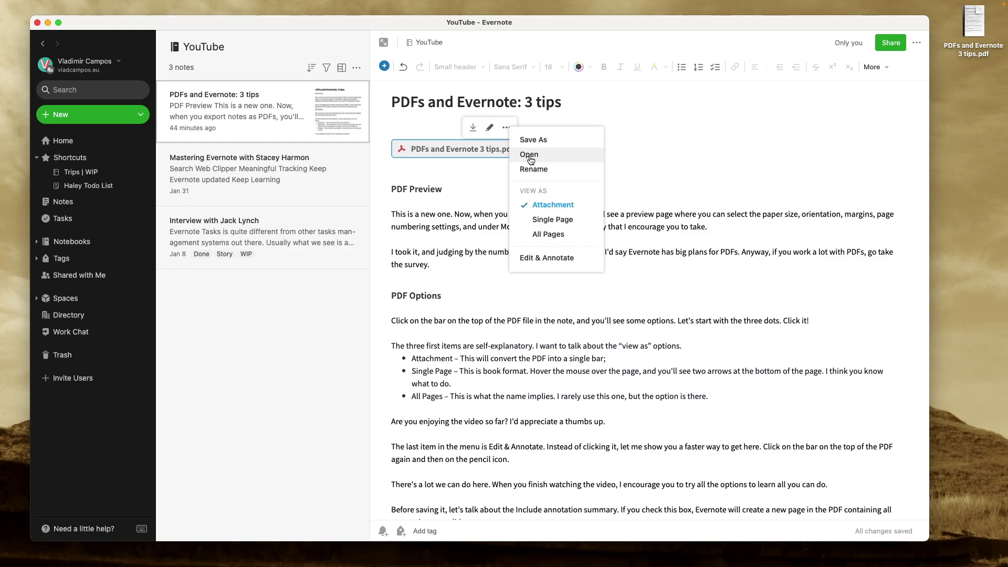
- Show the annotated PDF one page at a time and flip to another page
left_click(535, 225)
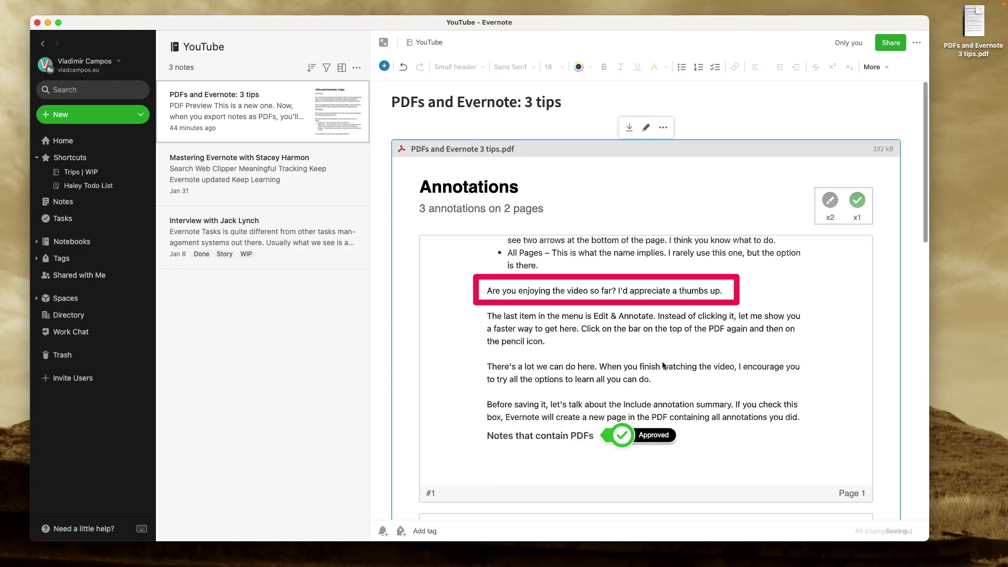
scroll(497, 266, "down", 1)
scroll(496, 267, "down", 5)
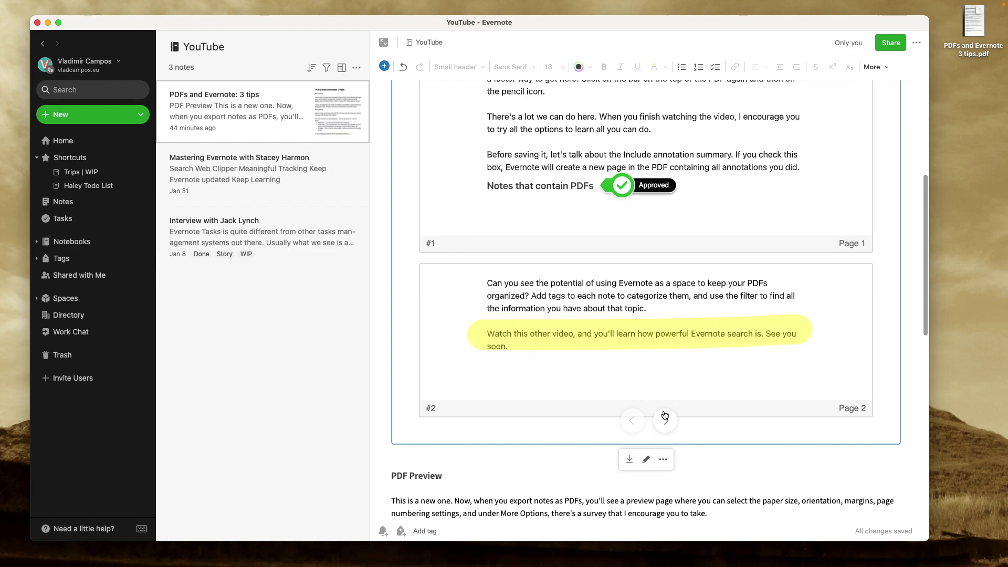
left_click(667, 422)
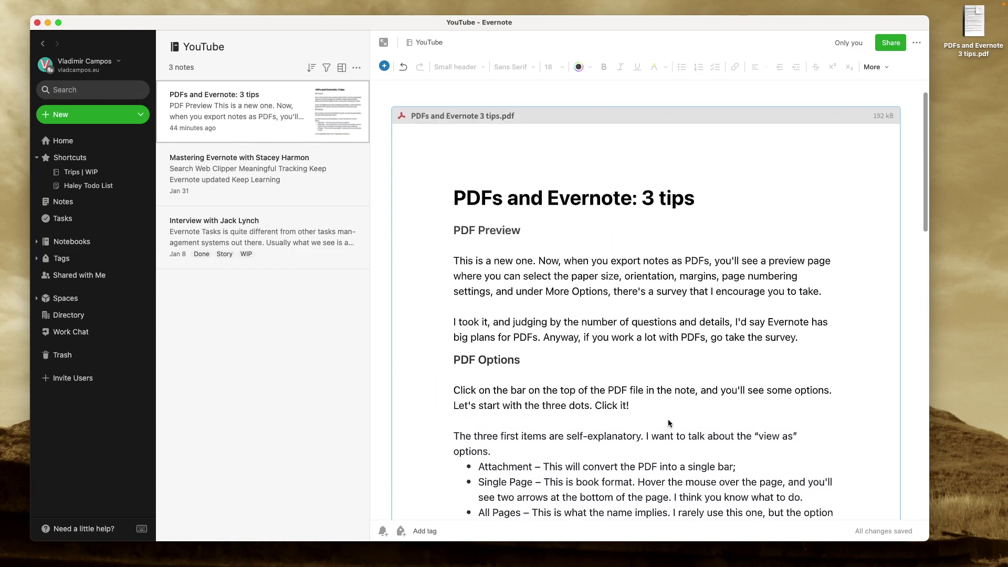
scroll(664, 426, "down", 8)
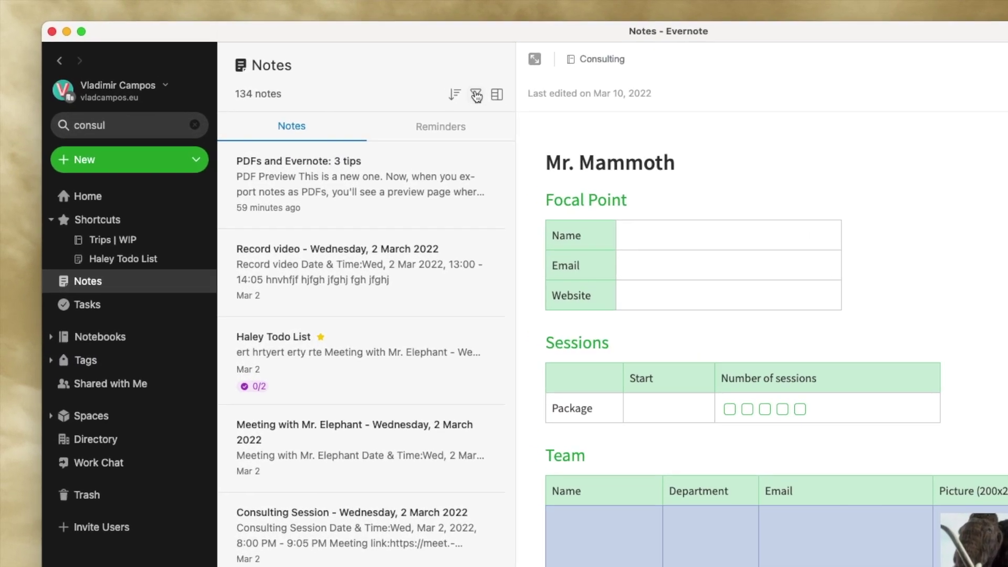
- Filter the notes list to notes containing PDF files, then close the filters panel
left_click(401, 74)
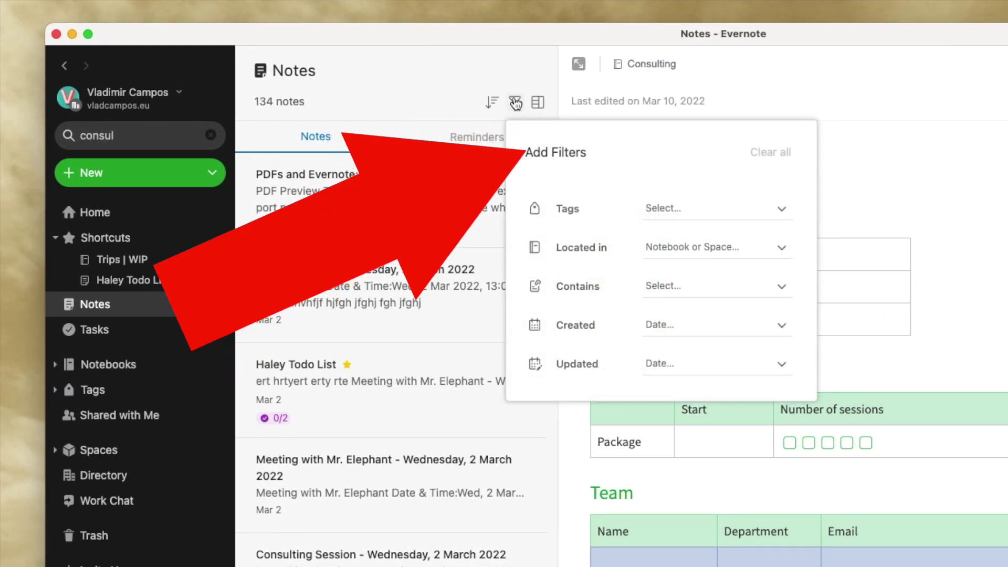
left_click(663, 287)
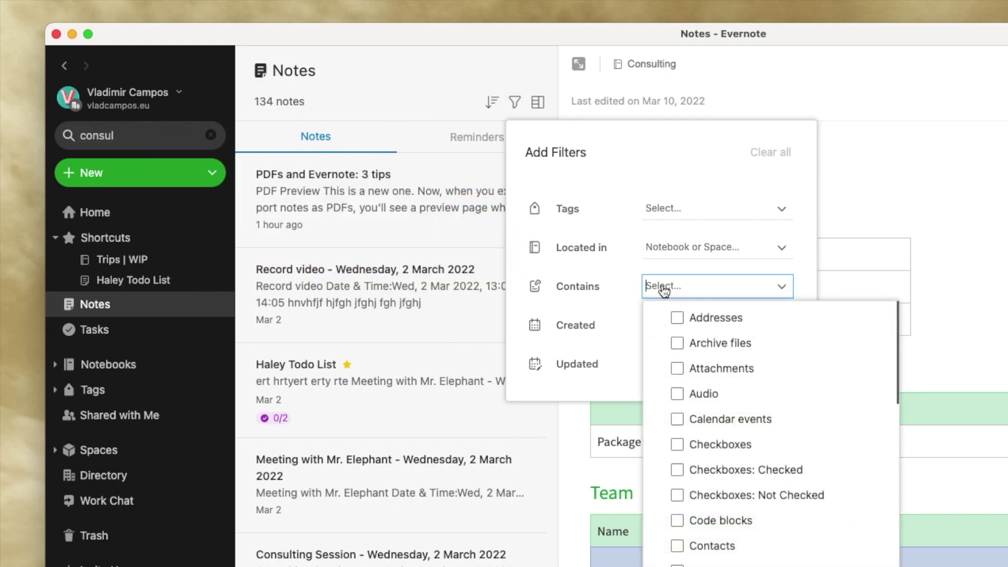
left_click(674, 292)
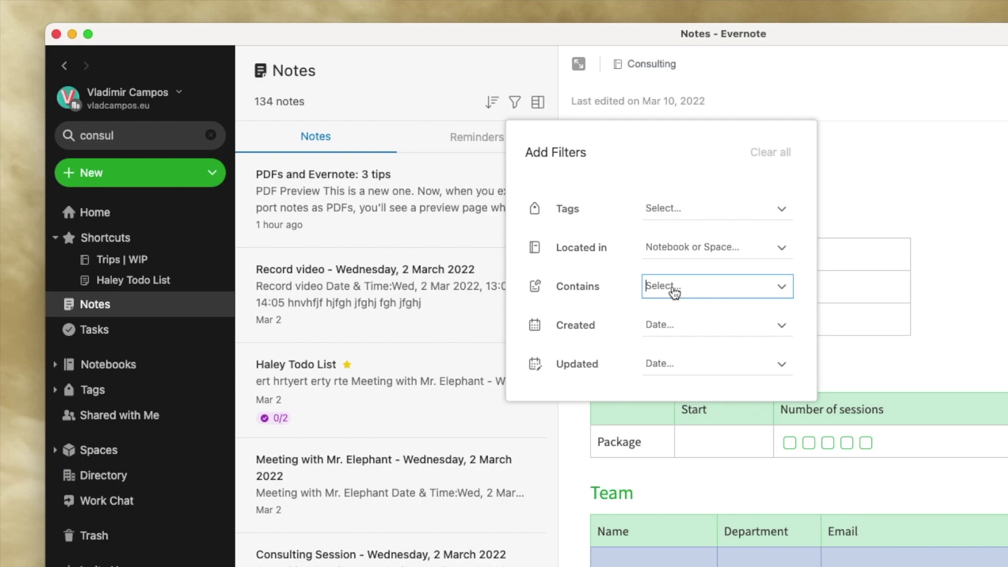
left_click(678, 250)
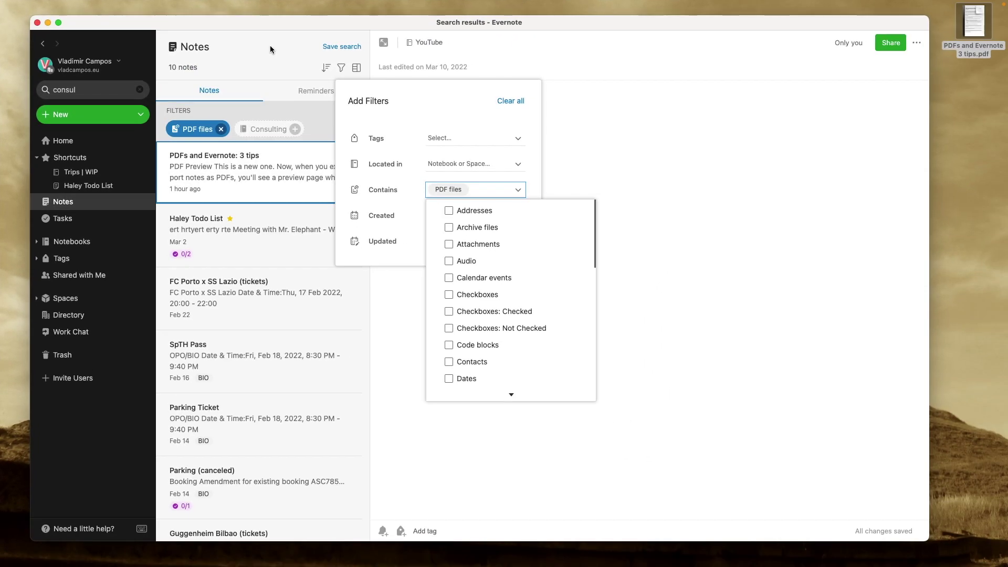
left_click(270, 45)
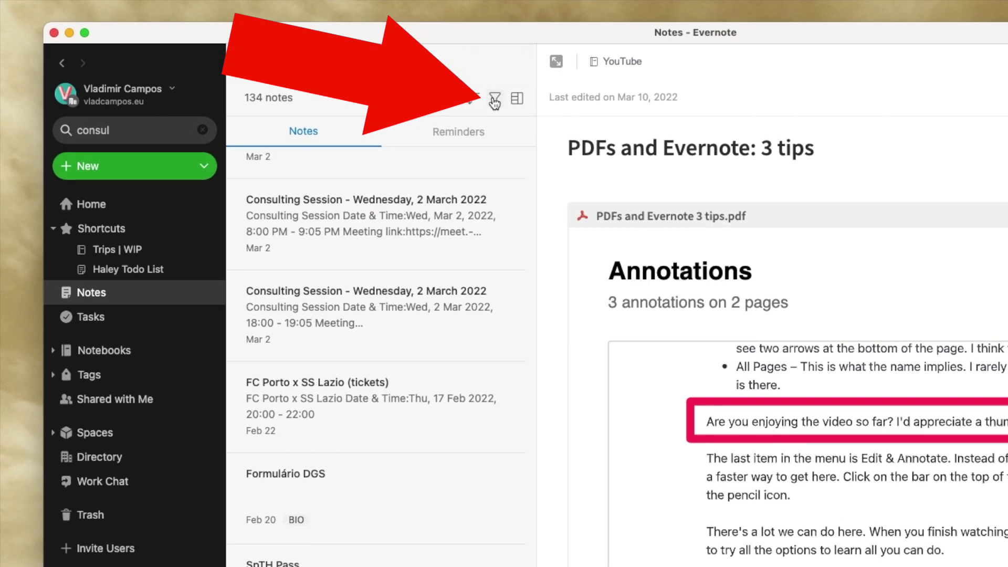
- Add filters for the Consulting notebook, the Student tag, and Contains 'pdf'
left_click(495, 99)
left_click(639, 245)
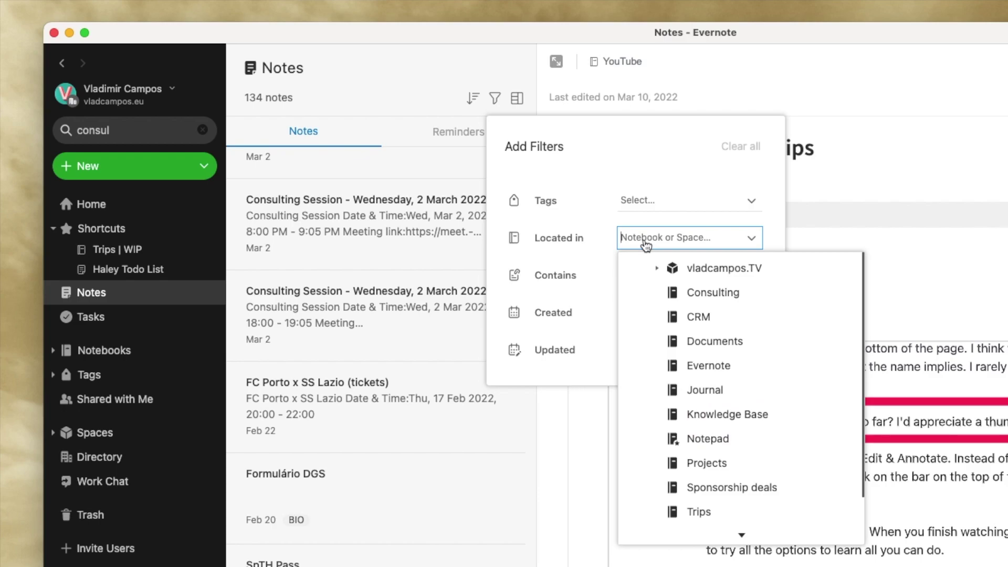
type("con")
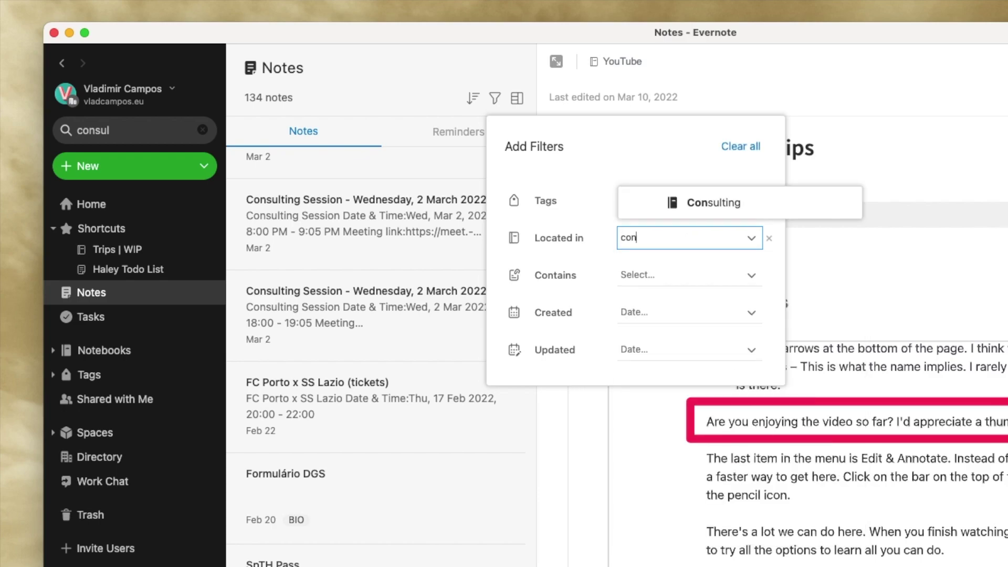
left_click(714, 205)
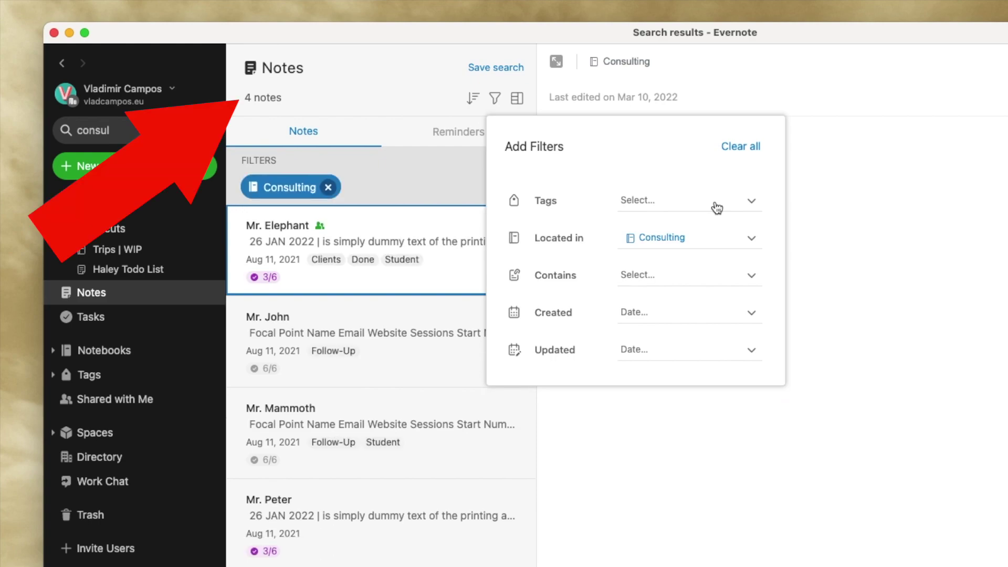
left_click(652, 205)
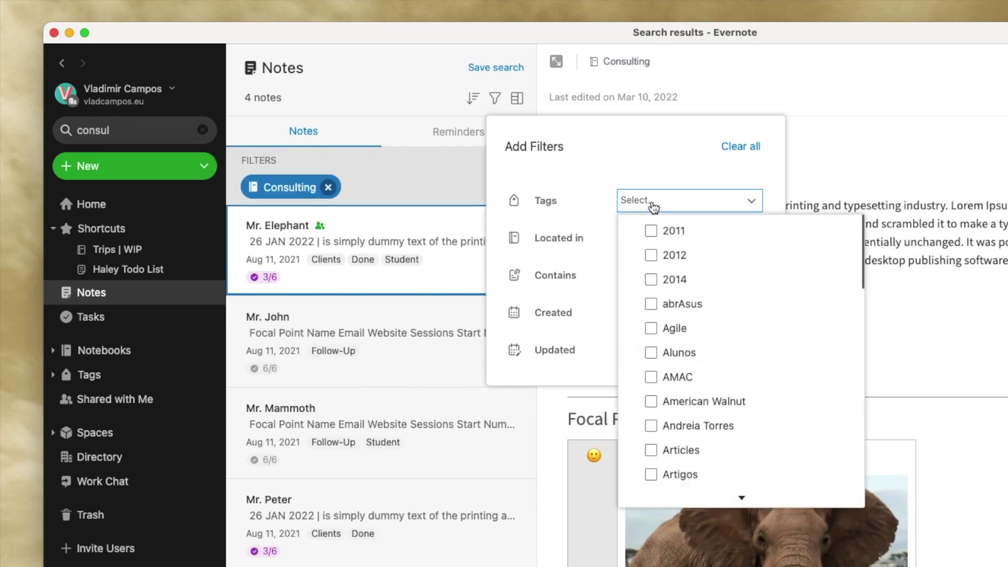
type("stu")
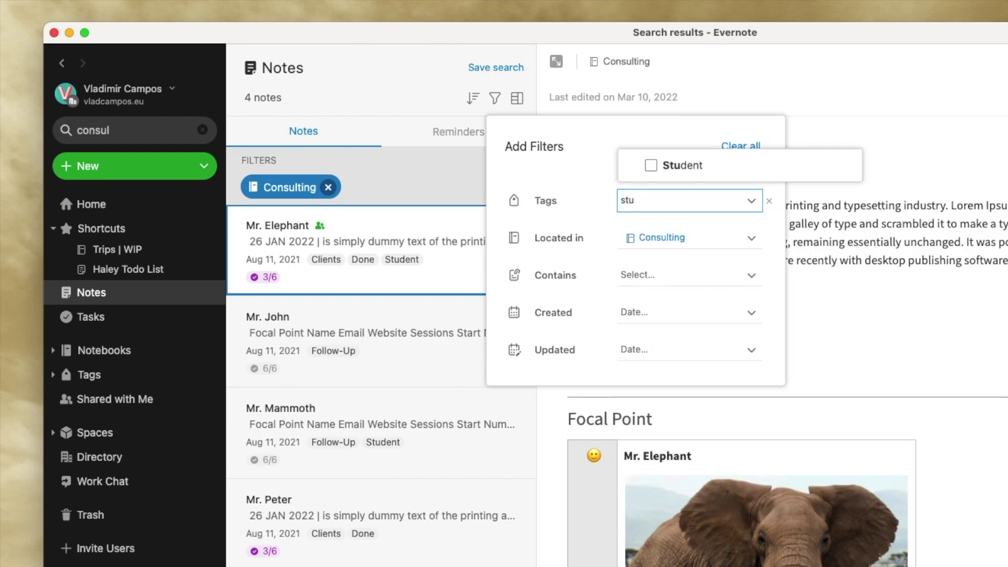
left_click(652, 167)
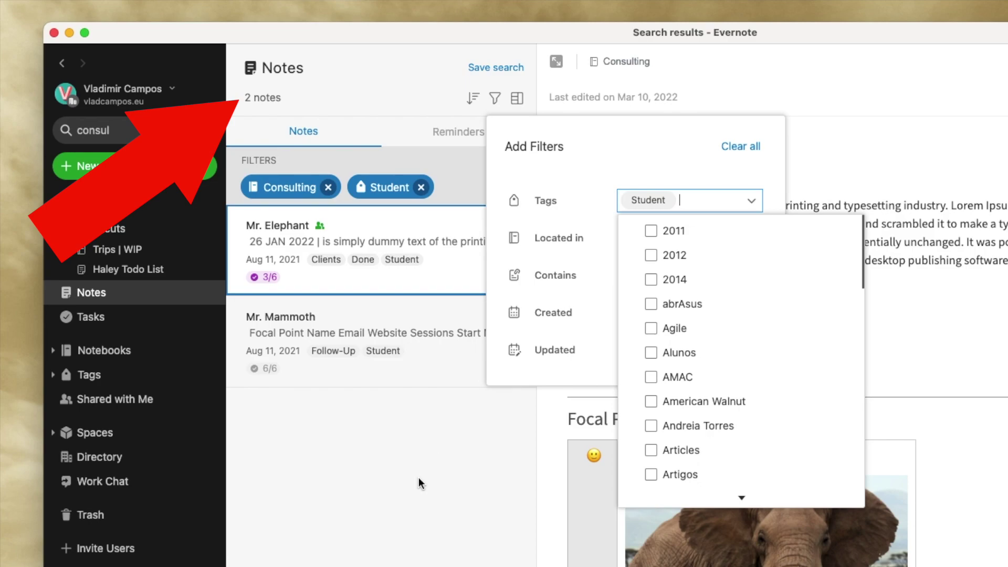
left_click(612, 156)
left_click(636, 277)
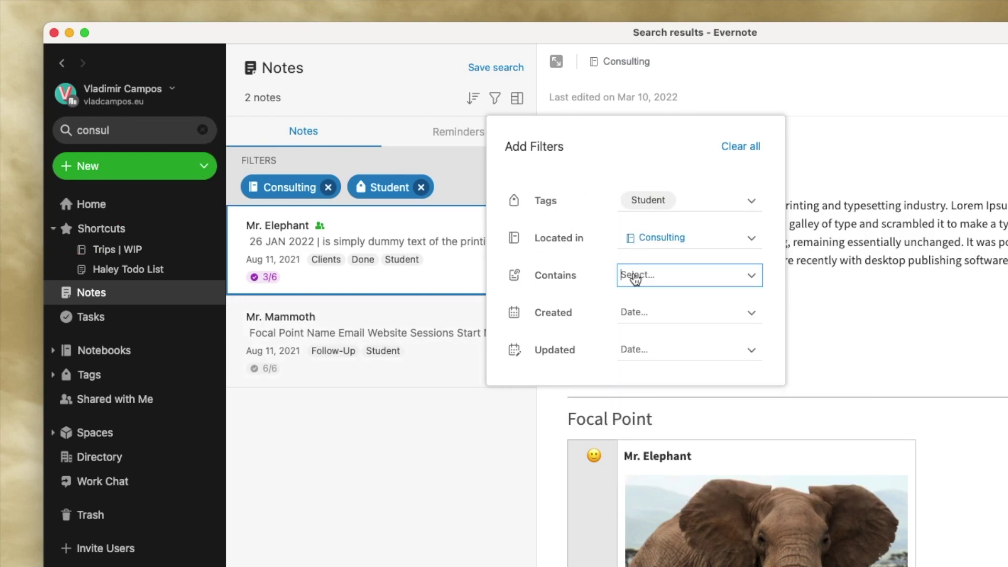
type("pdf")
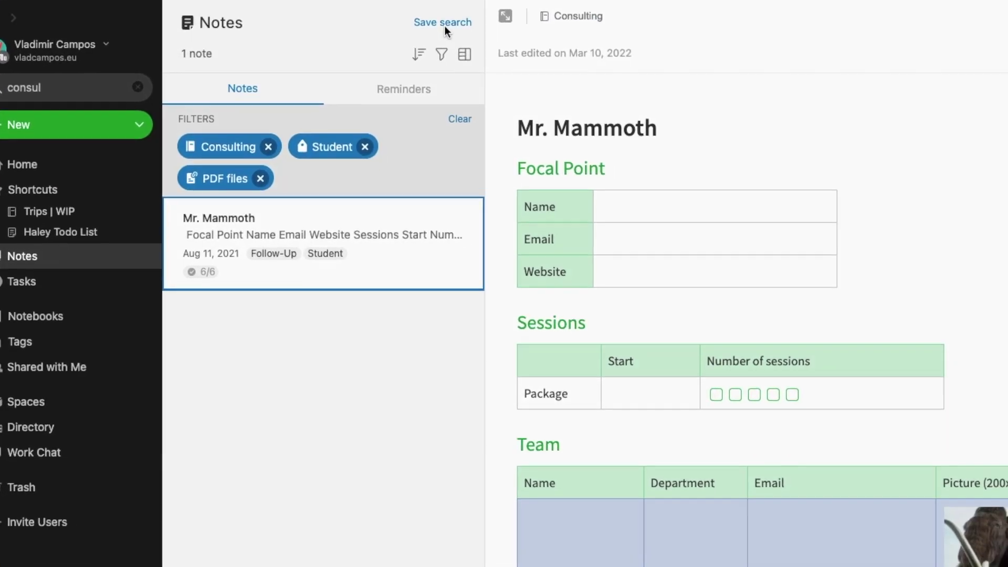
- Save the current filtered search under the name 'Student + PDF'
left_click(515, 70)
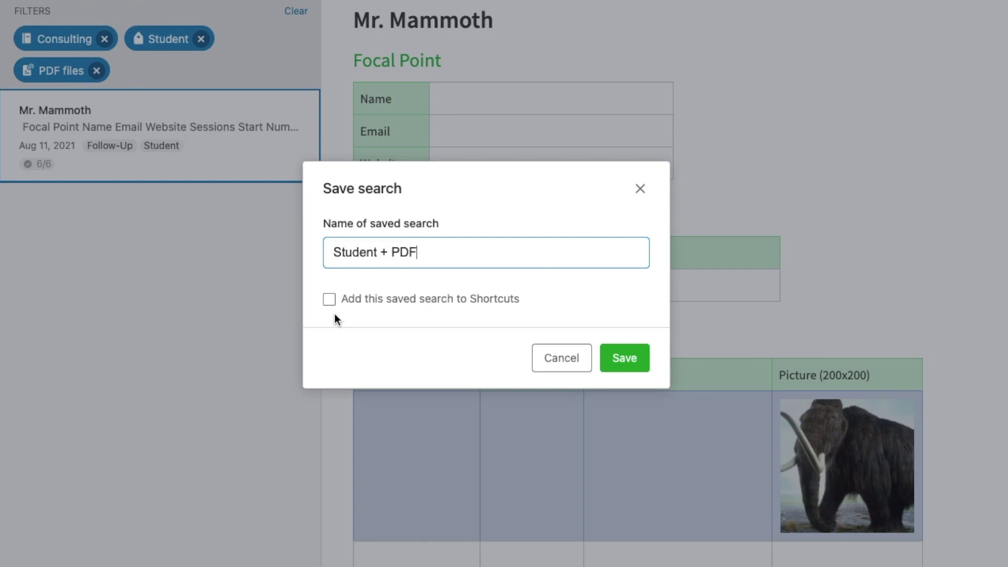
left_click(622, 359)
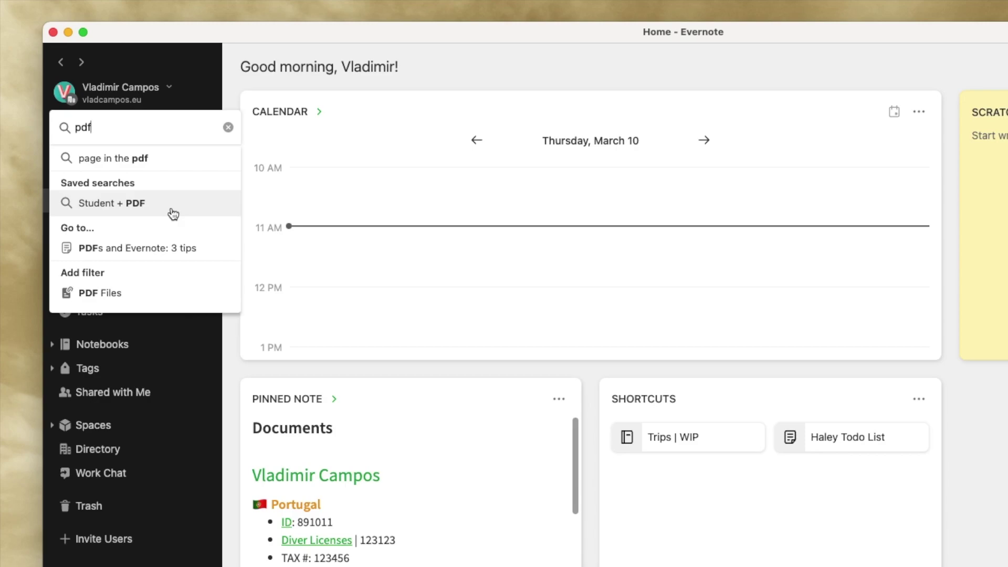
- Pick 'Student + PDF' under Saved searches to list its one matching note
left_click(171, 210)
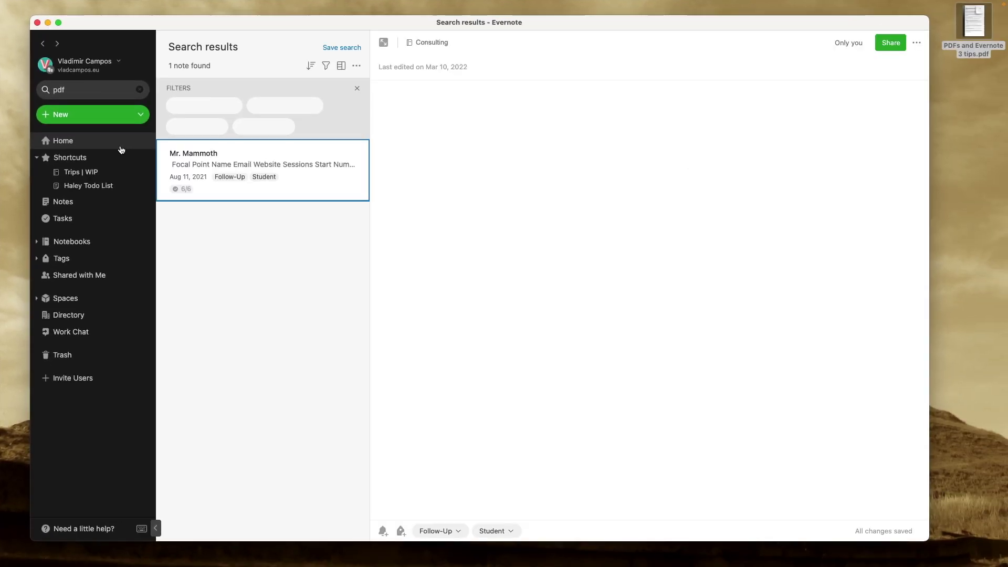